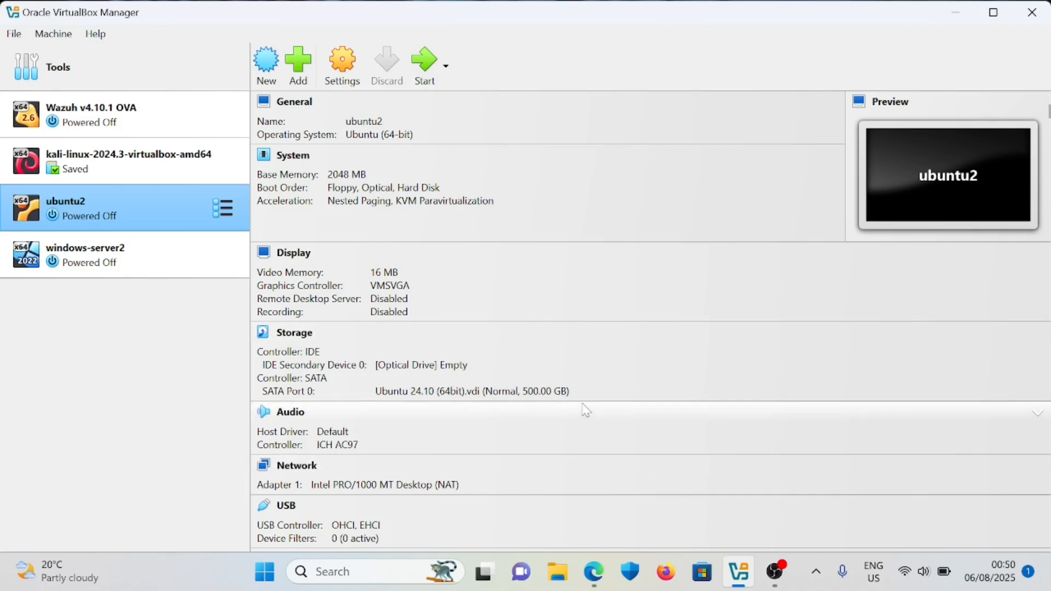
- In Edge, look over the Bing 'windows eval' results, then return to the Windows Server 2022 Evaluation Center tab
{"action": "left_click", "coordinate": [593, 573]}
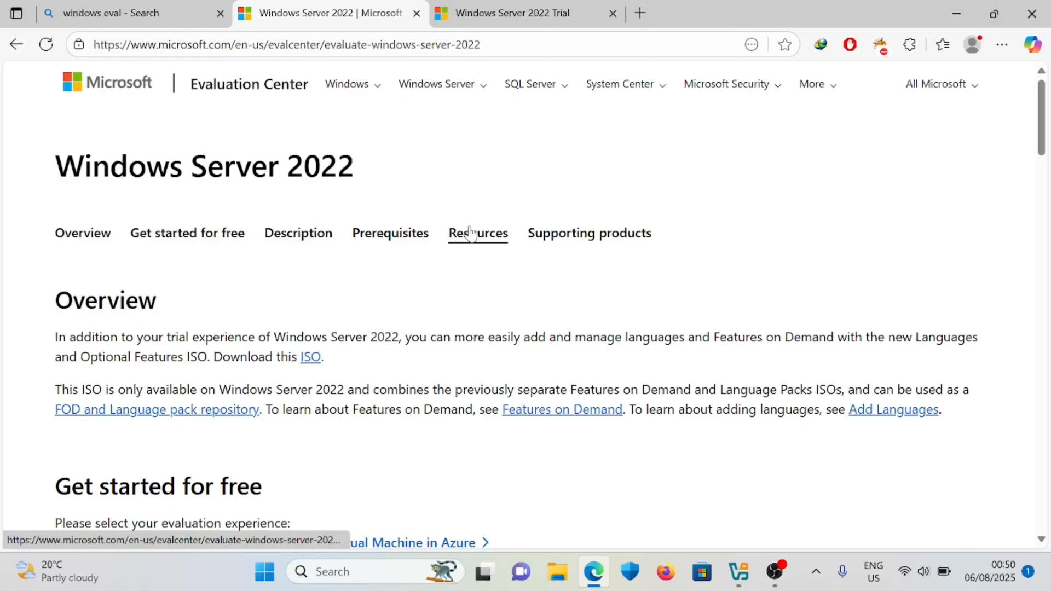
{"action": "left_click", "coordinate": [140, 12]}
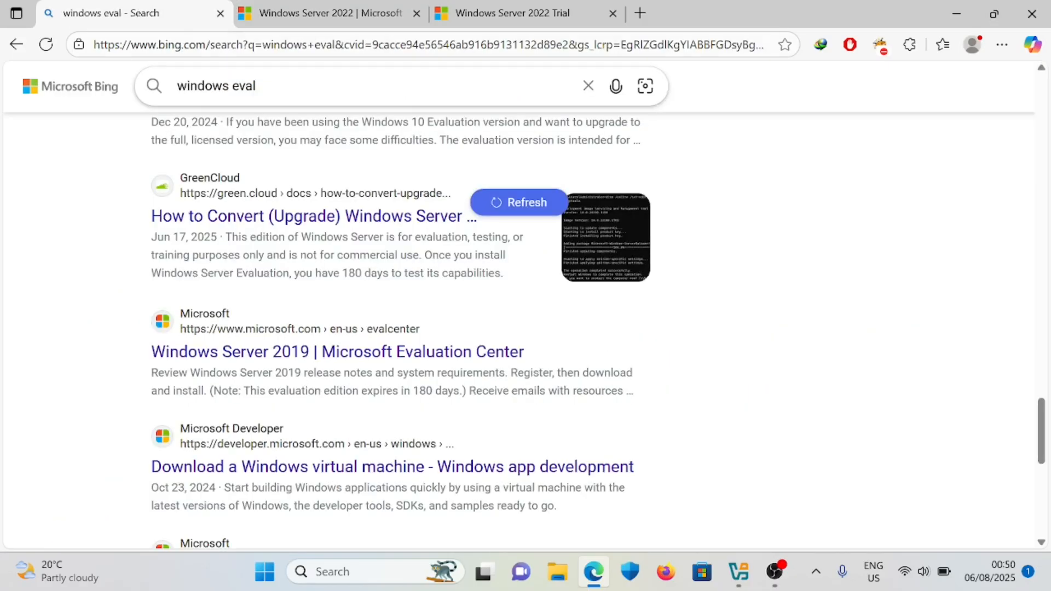
{"action": "scroll", "coordinate": [291, 204], "scroll_direction": "up", "scroll_amount": 15}
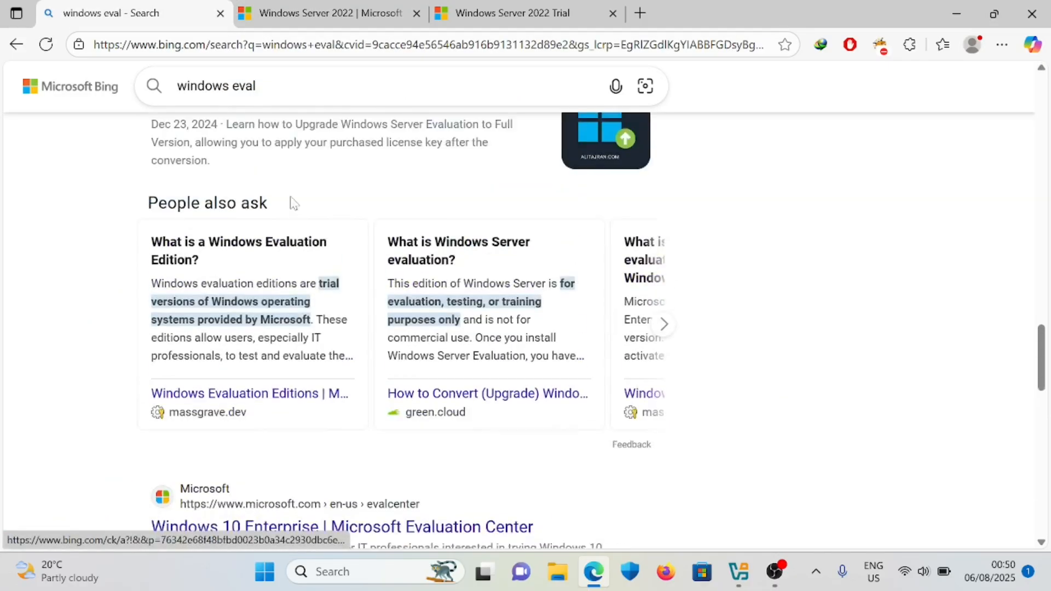
{"action": "scroll", "coordinate": [292, 203], "scroll_direction": "up", "scroll_amount": 3}
{"action": "scroll", "coordinate": [293, 204], "scroll_direction": "down", "scroll_amount": 7}
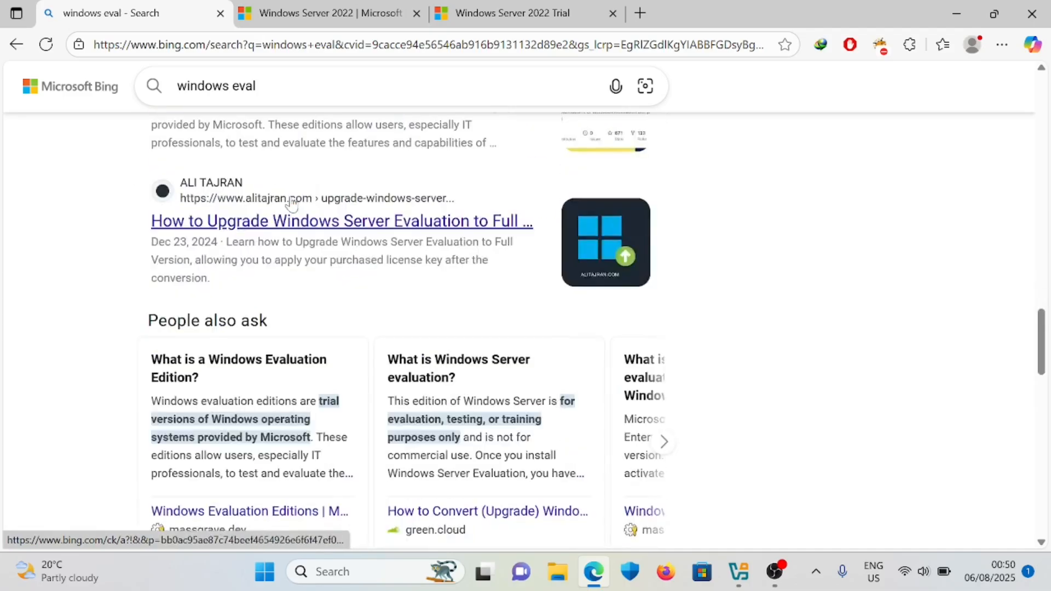
{"action": "scroll", "coordinate": [293, 204], "scroll_direction": "down", "scroll_amount": 2}
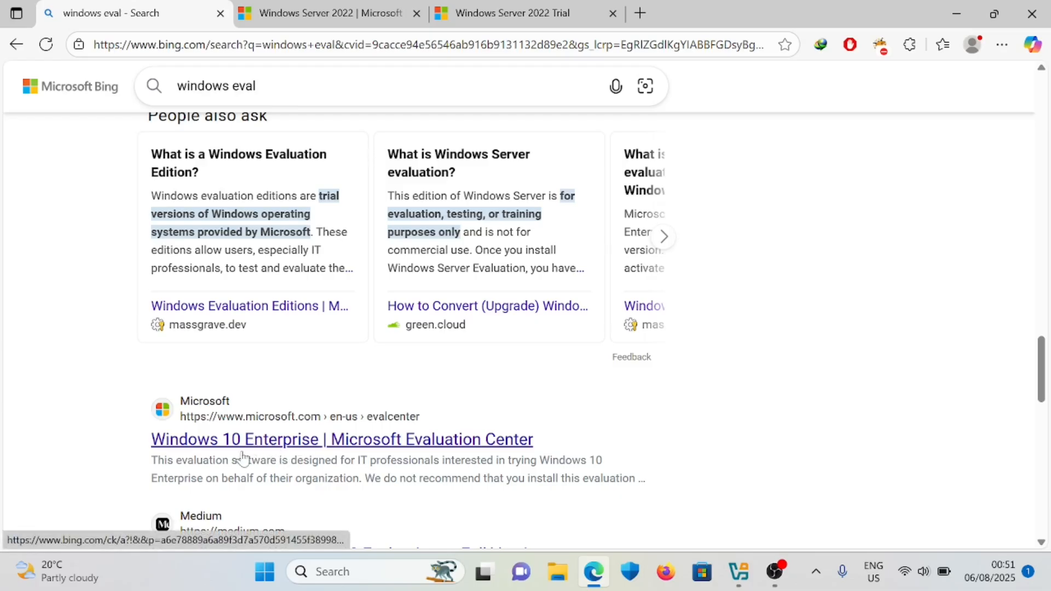
{"action": "left_click", "coordinate": [340, 18]}
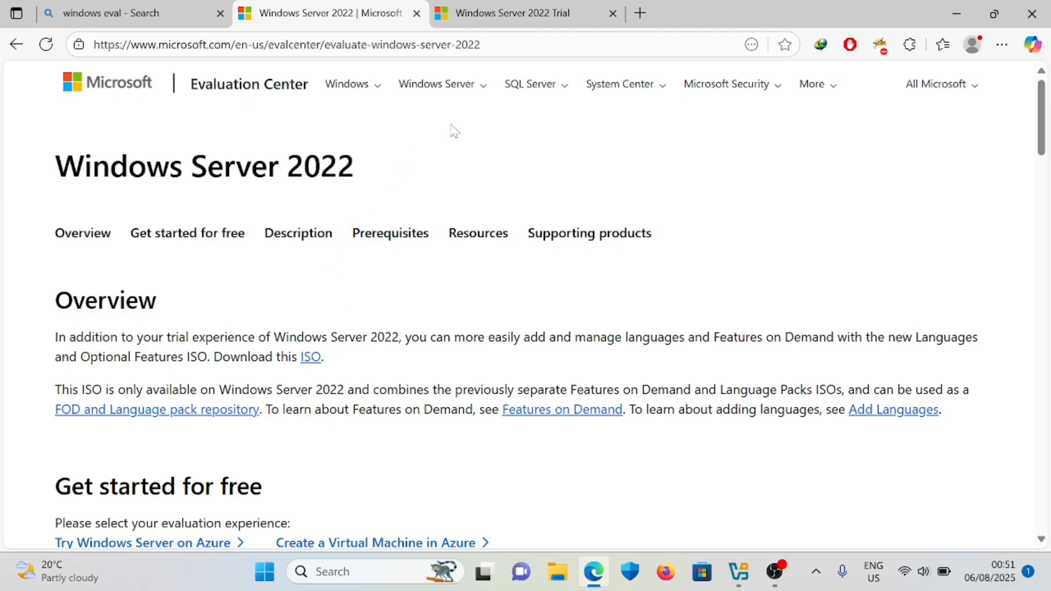
- Check the Windows Server versions menu, then scroll down to the 'Get started for free' download options
{"action": "left_click", "coordinate": [482, 90]}
{"action": "left_click", "coordinate": [508, 128]}
{"action": "scroll", "coordinate": [242, 420], "scroll_direction": "down", "scroll_amount": 2}
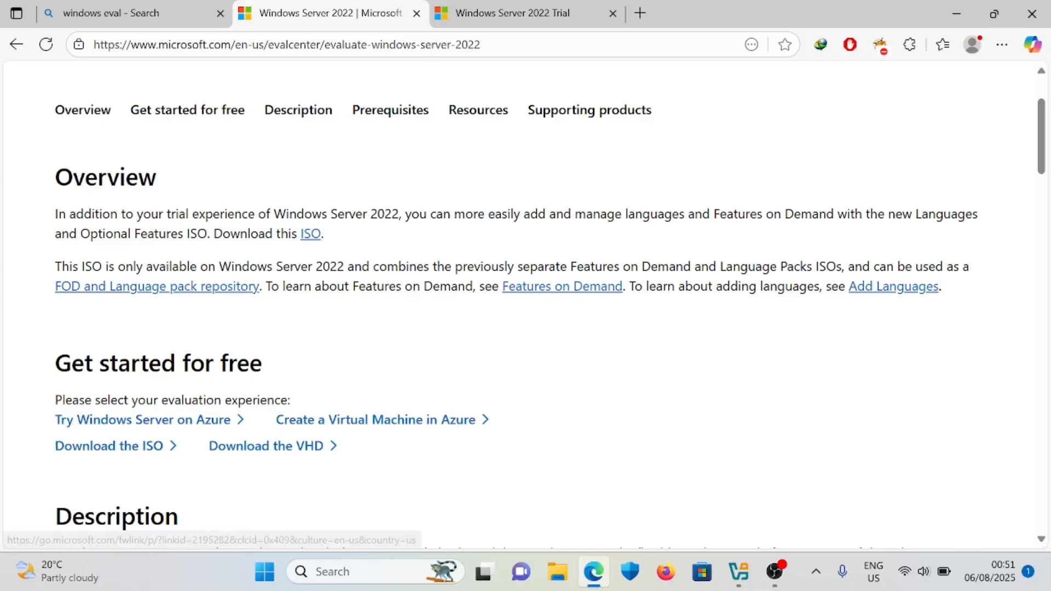
{"action": "scroll", "coordinate": [329, 320], "scroll_direction": "down", "scroll_amount": 2}
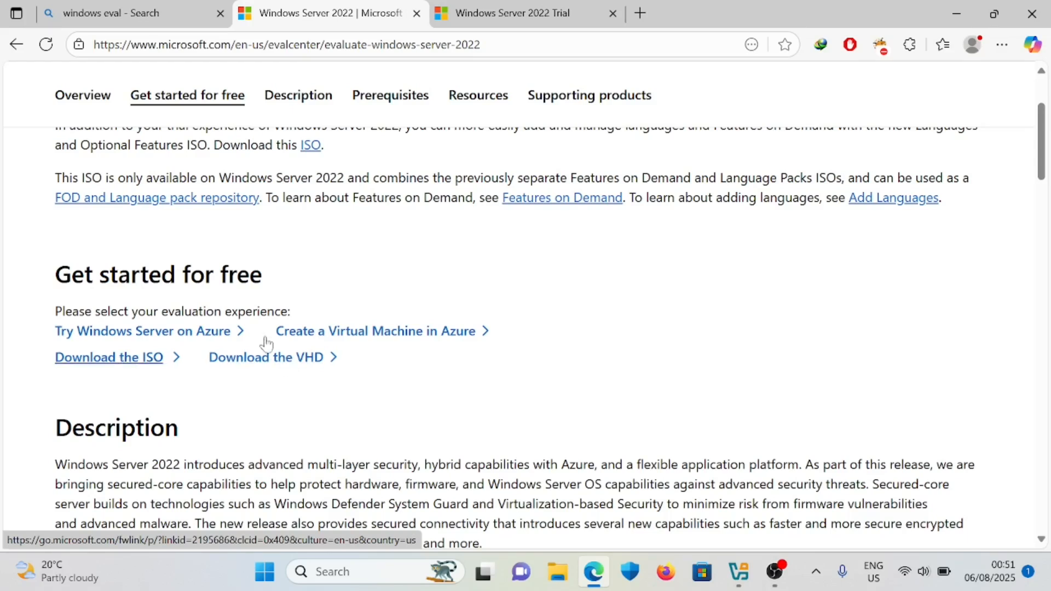
- Open the 'Download the ISO' registration form, scroll through it, then switch back to VirtualBox Manager
{"action": "left_click", "coordinate": [140, 368]}
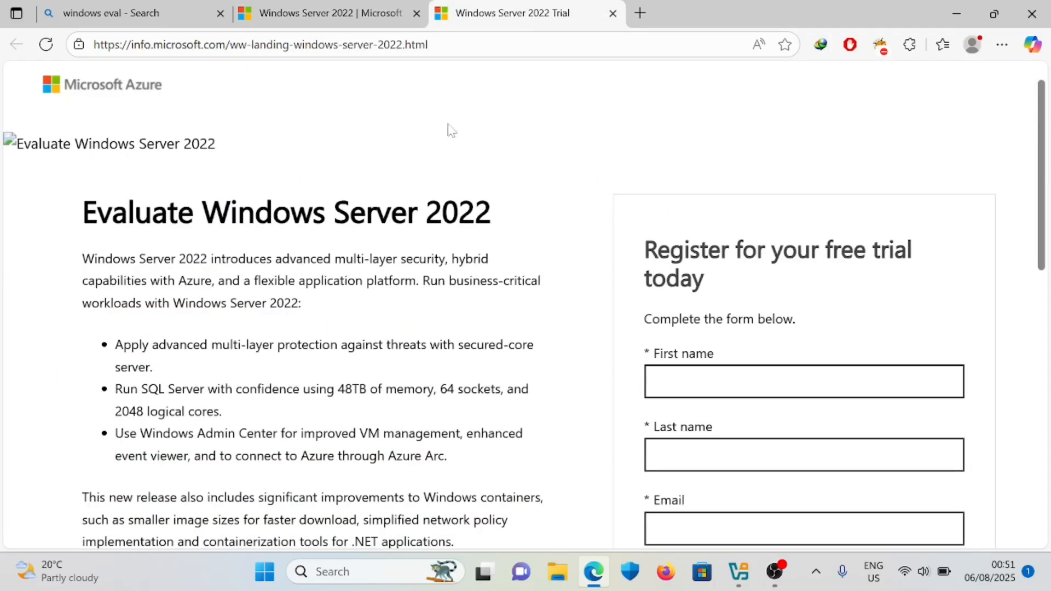
{"action": "scroll", "coordinate": [429, 316], "scroll_direction": "down", "scroll_amount": 2}
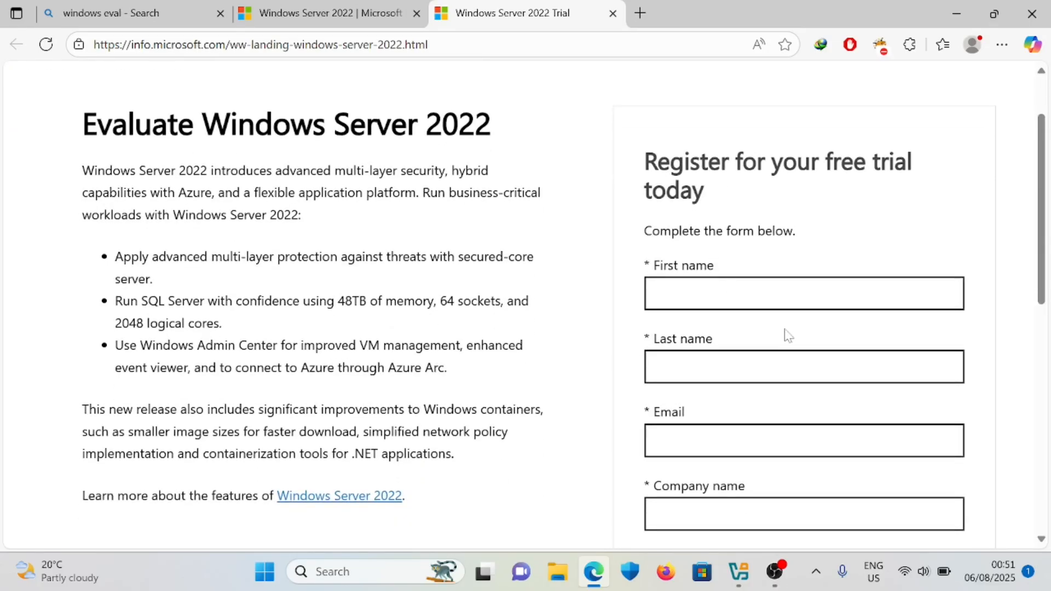
{"action": "scroll", "coordinate": [787, 334], "scroll_direction": "down", "scroll_amount": 1}
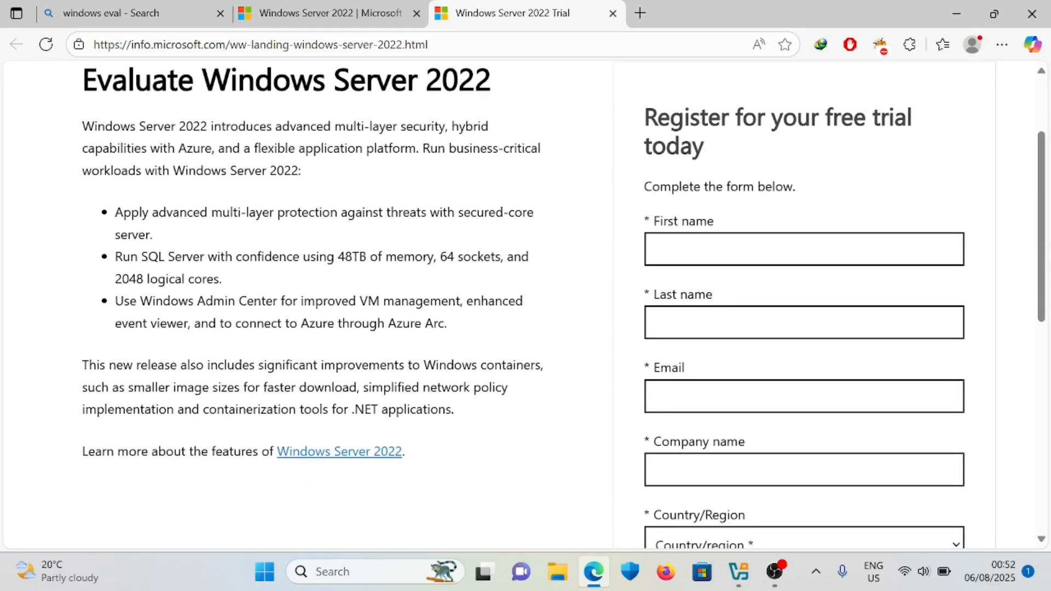
{"action": "scroll", "coordinate": [771, 335], "scroll_direction": "down", "scroll_amount": 6}
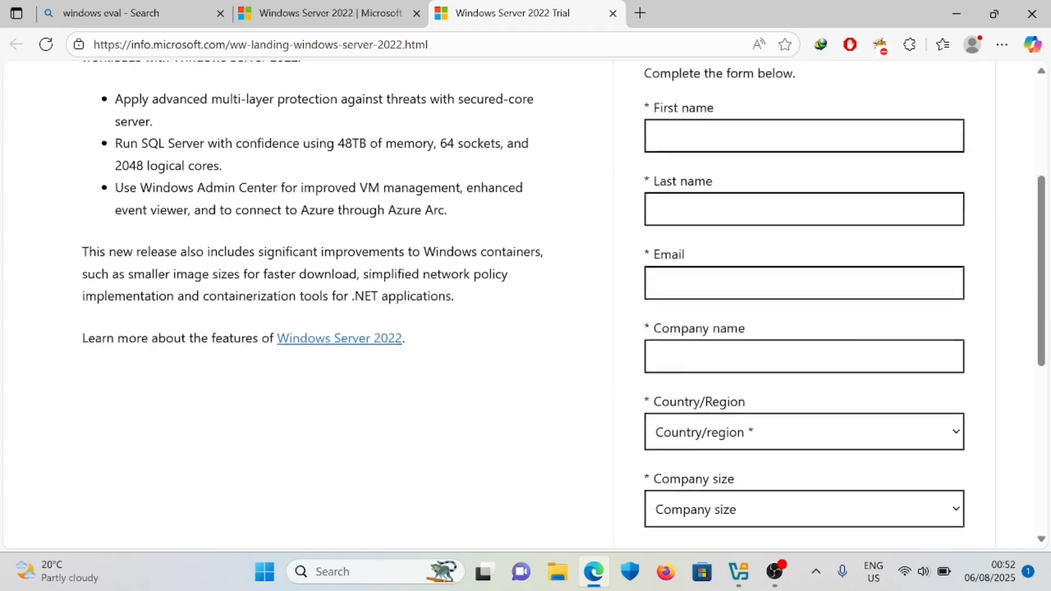
{"action": "scroll", "coordinate": [769, 335], "scroll_direction": "down", "scroll_amount": 4}
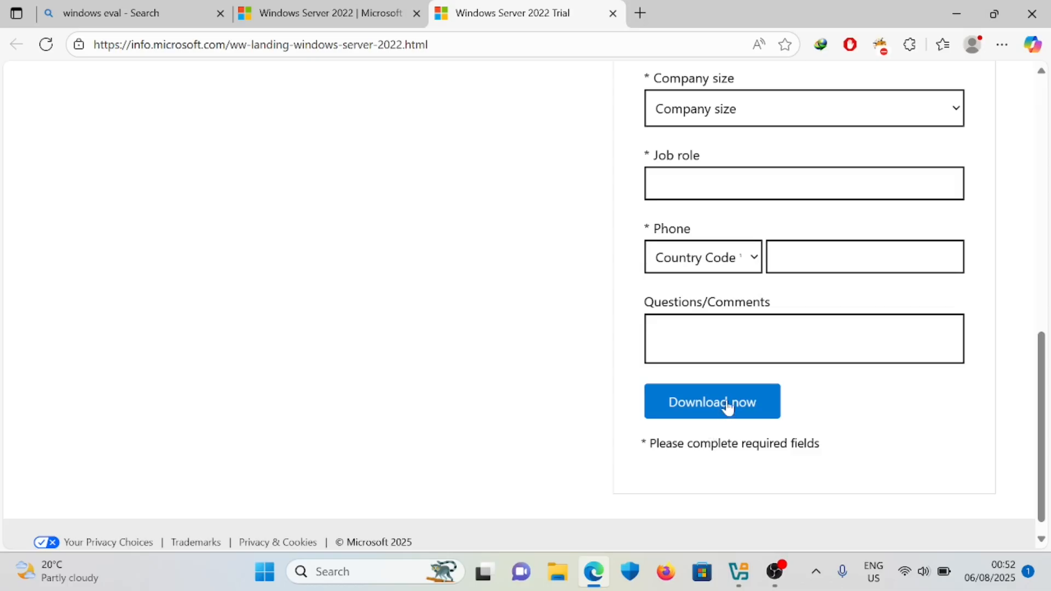
{"action": "scroll", "coordinate": [741, 334], "scroll_direction": "up", "scroll_amount": 2}
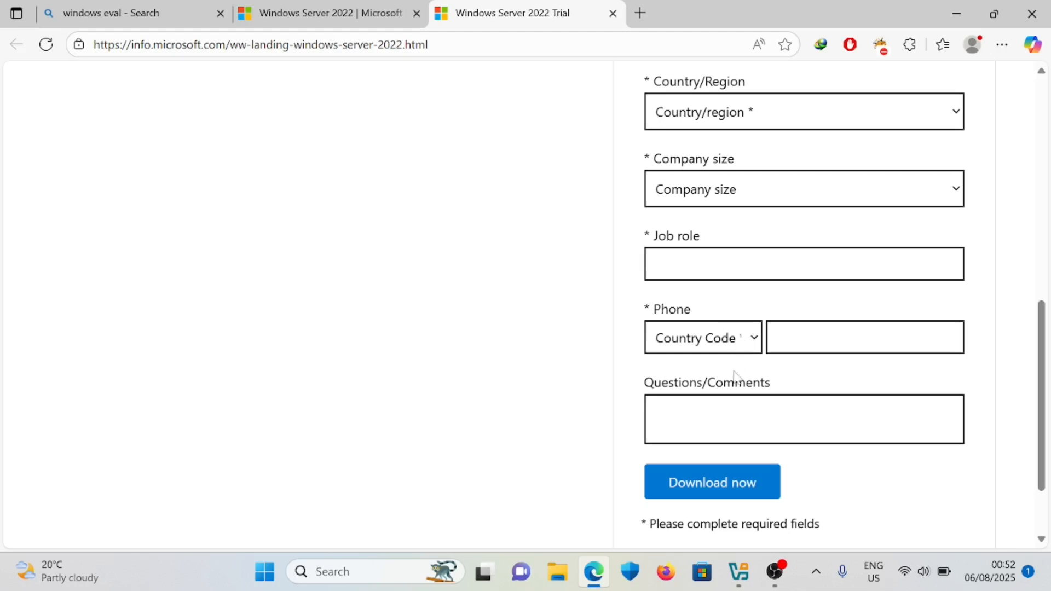
{"action": "left_click", "coordinate": [739, 573]}
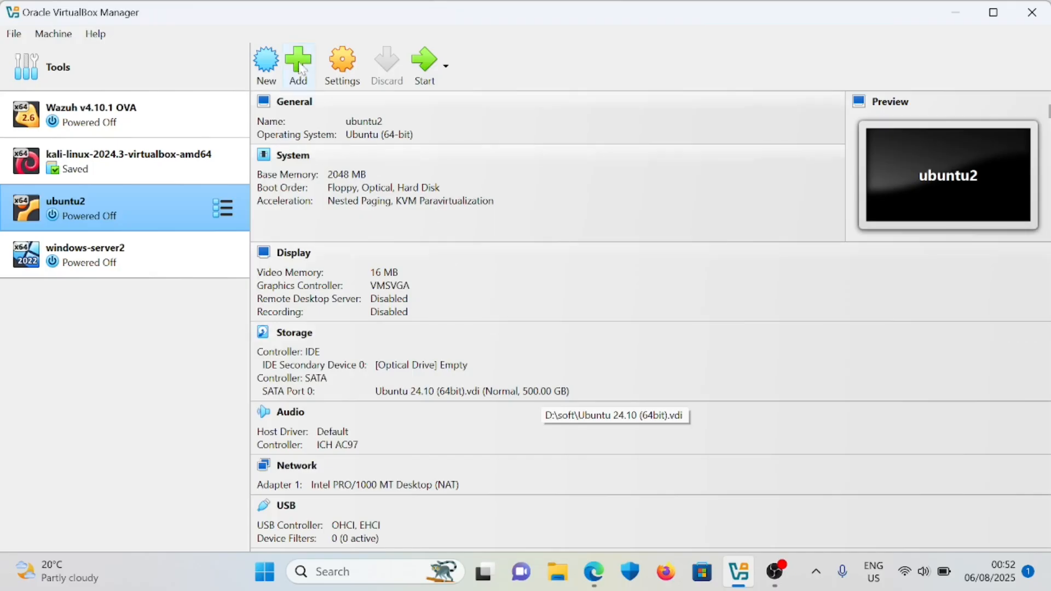
- Start a new VM named win-server-2022, keeping the default machine folder
{"action": "left_click", "coordinate": [269, 71]}
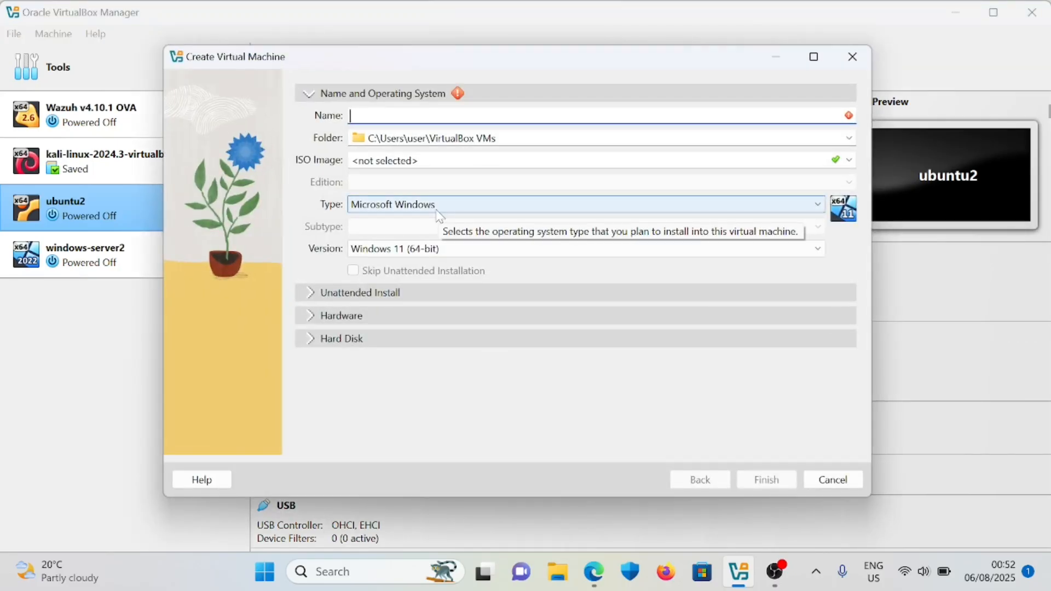
{"action": "type", "text": "win-"}
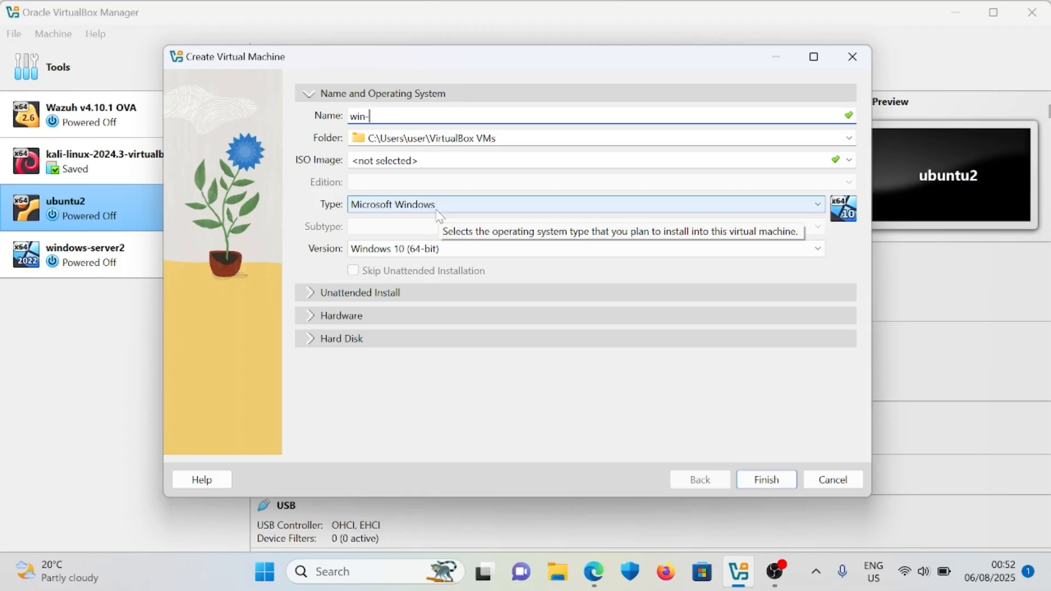
{"action": "type", "text": "server-2022"}
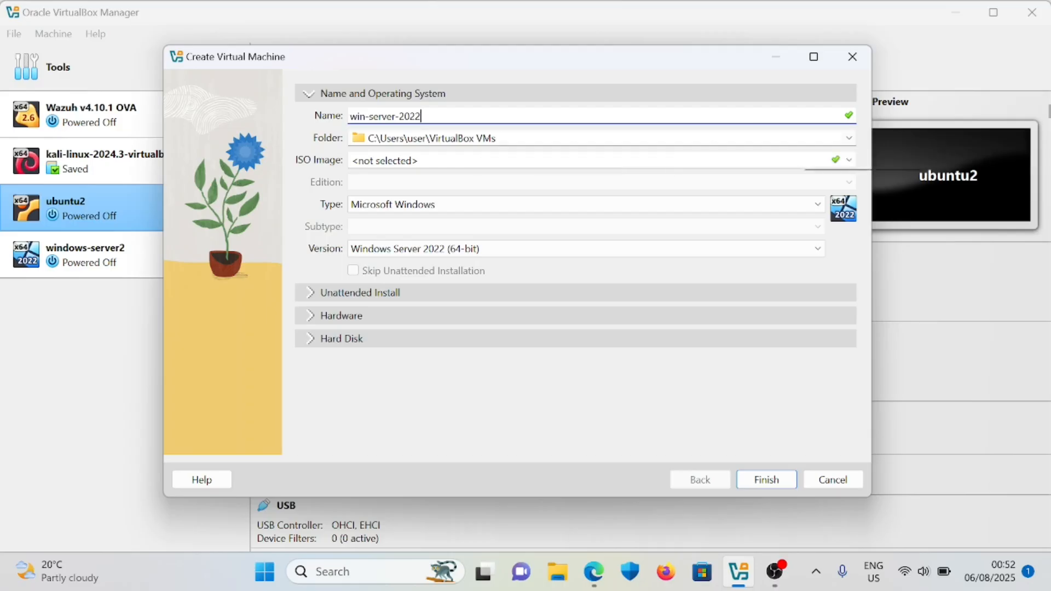
{"action": "left_click", "coordinate": [849, 138]}
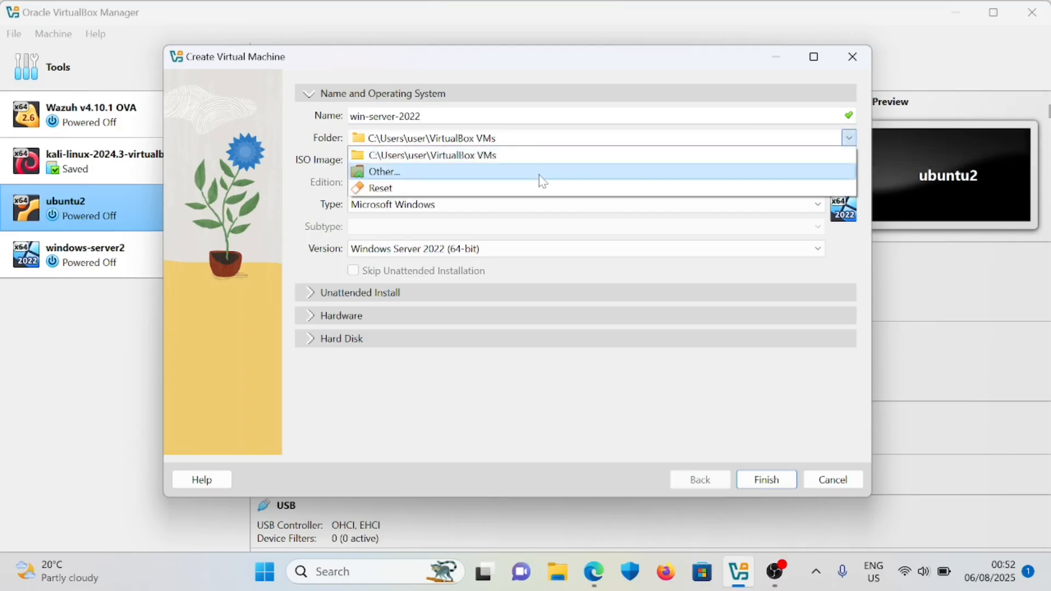
{"action": "left_click", "coordinate": [323, 145]}
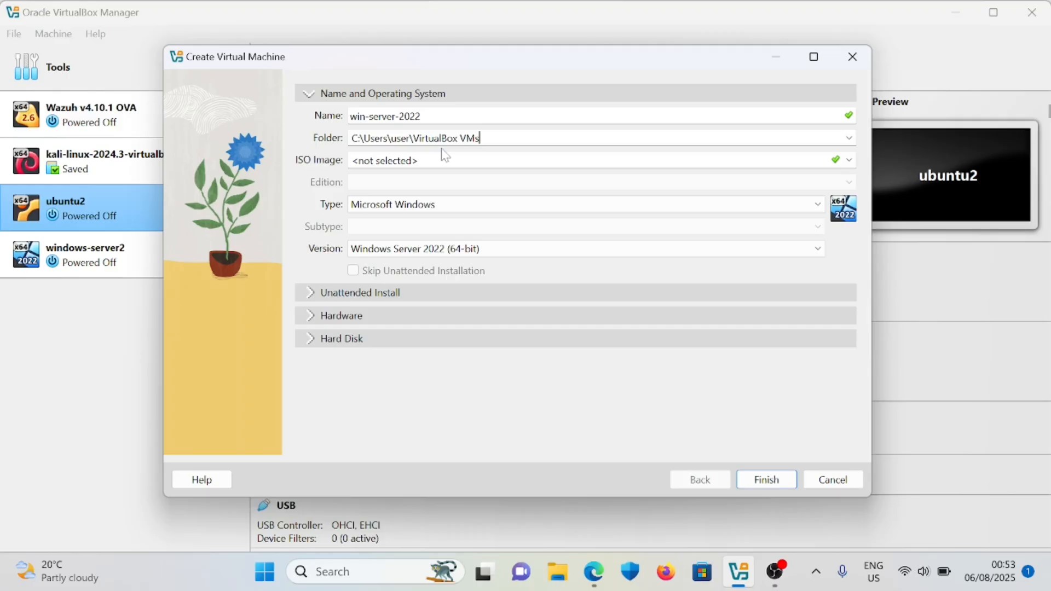
- Attach the SERVER_EVAL_x64FRE_en-us.iso image to the new VM
{"action": "left_click", "coordinate": [849, 160]}
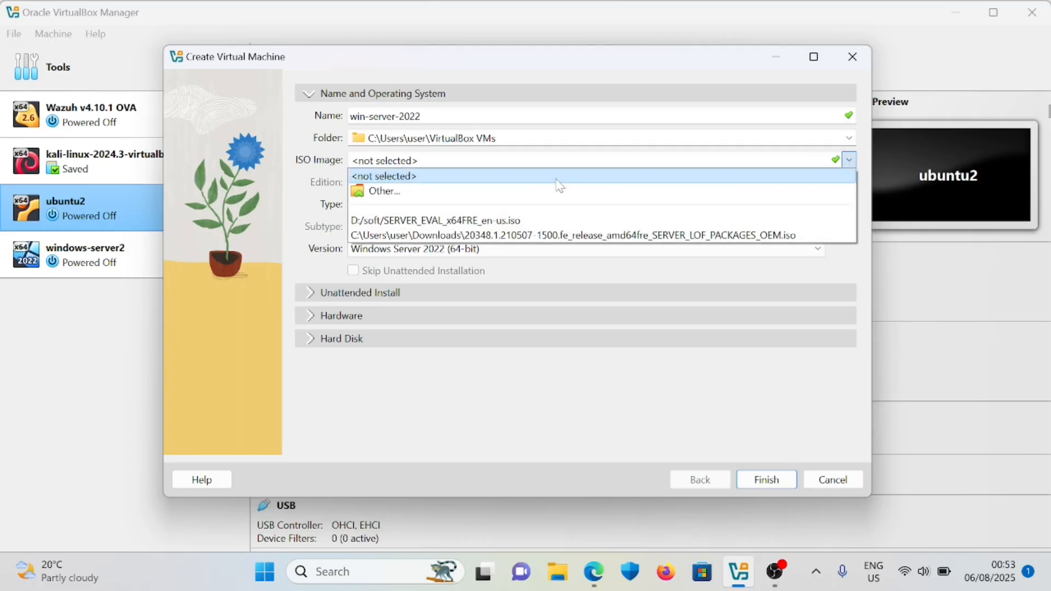
{"action": "left_click", "coordinate": [426, 204]}
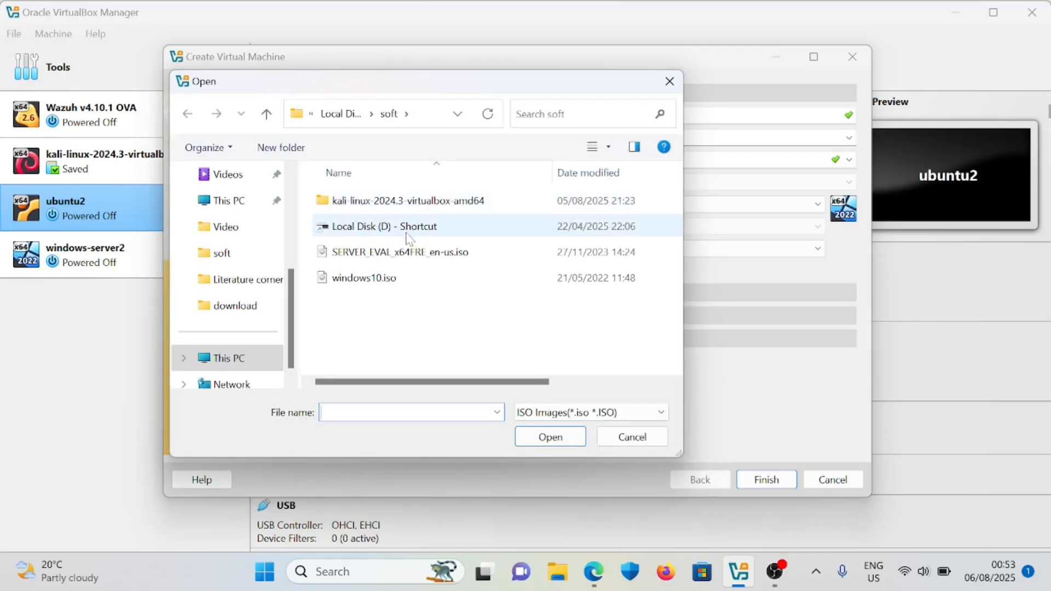
{"action": "left_click", "coordinate": [408, 255]}
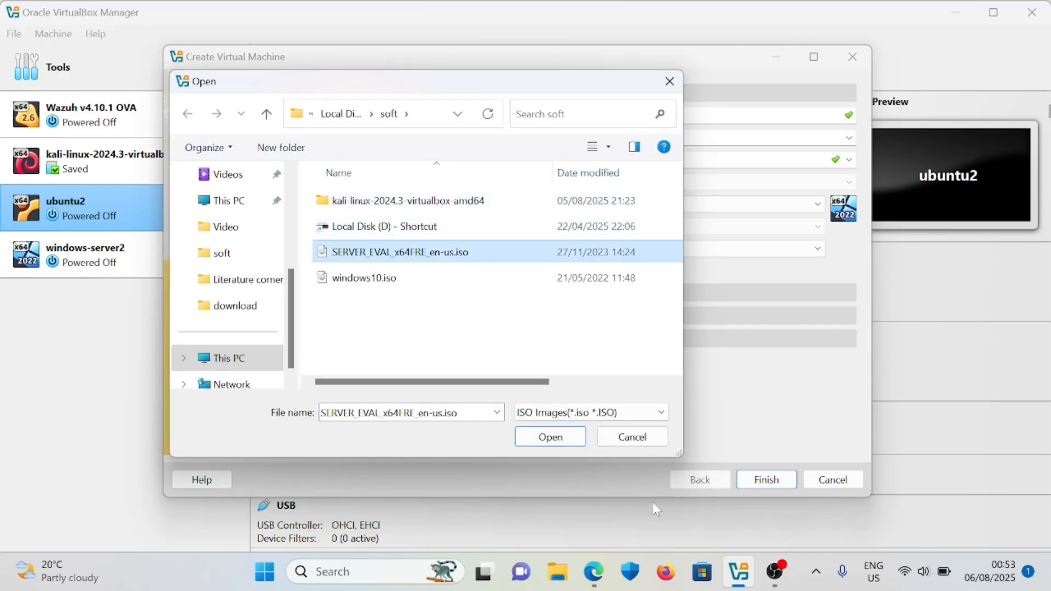
{"action": "left_click", "coordinate": [563, 443]}
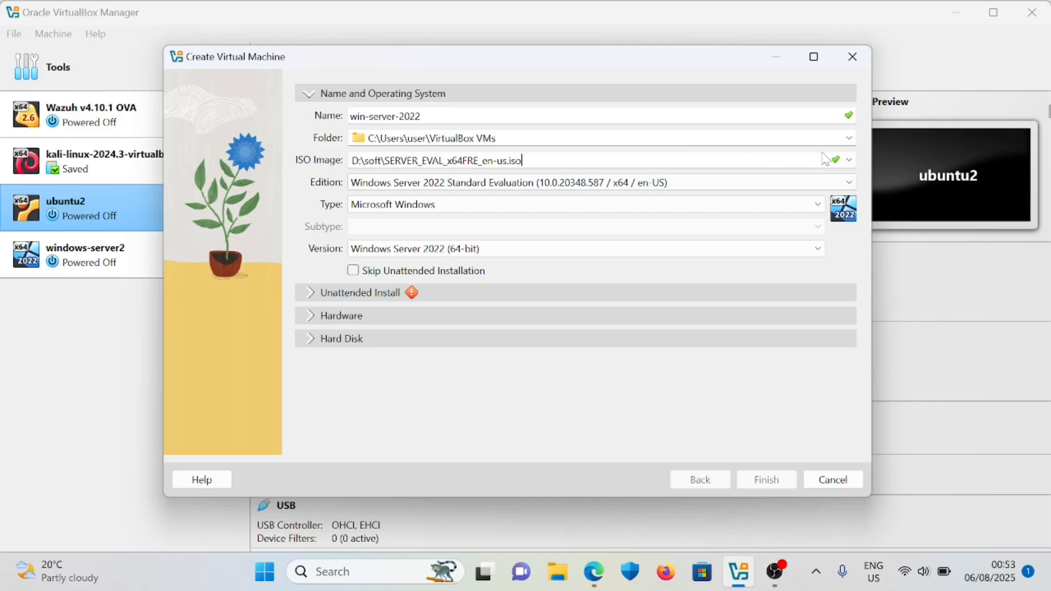
- Set the edition to Windows Server 2022 Standard Evaluation (Desktop Experience)
{"action": "left_click", "coordinate": [825, 184]}
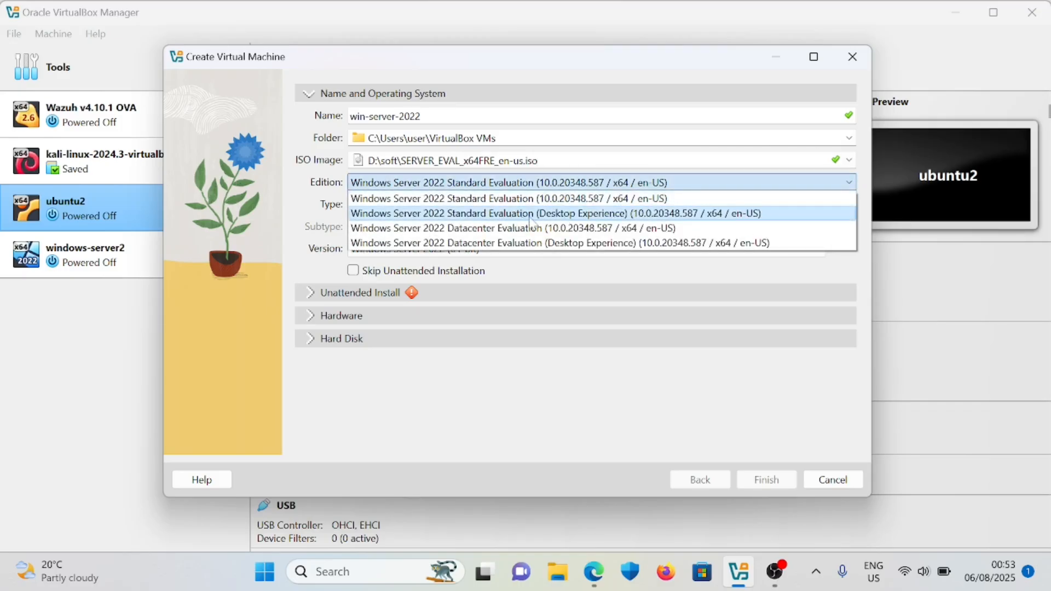
{"action": "left_click", "coordinate": [635, 218]}
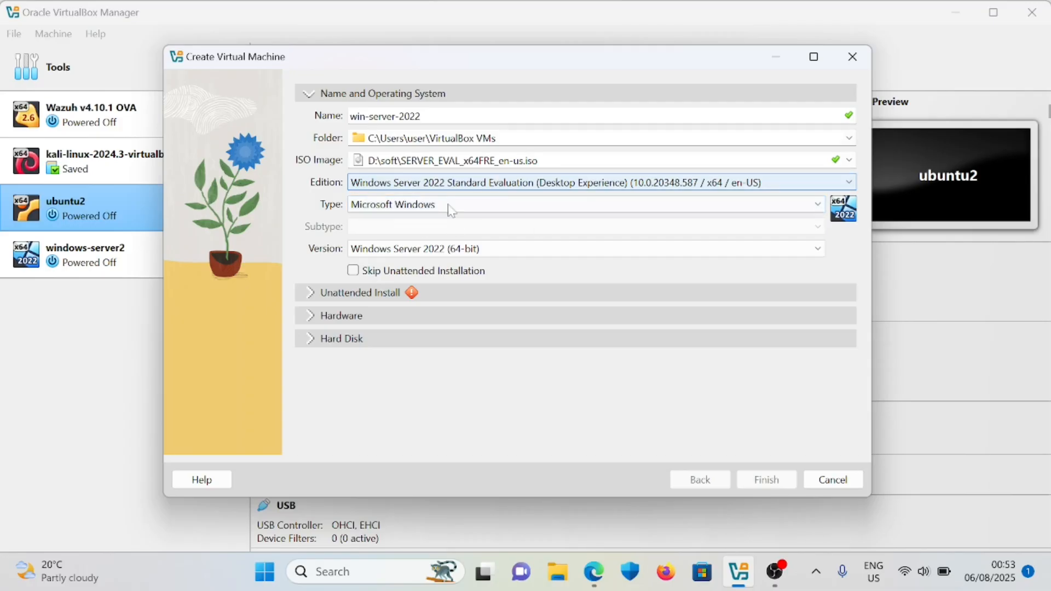
{"action": "left_click", "coordinate": [307, 295]}
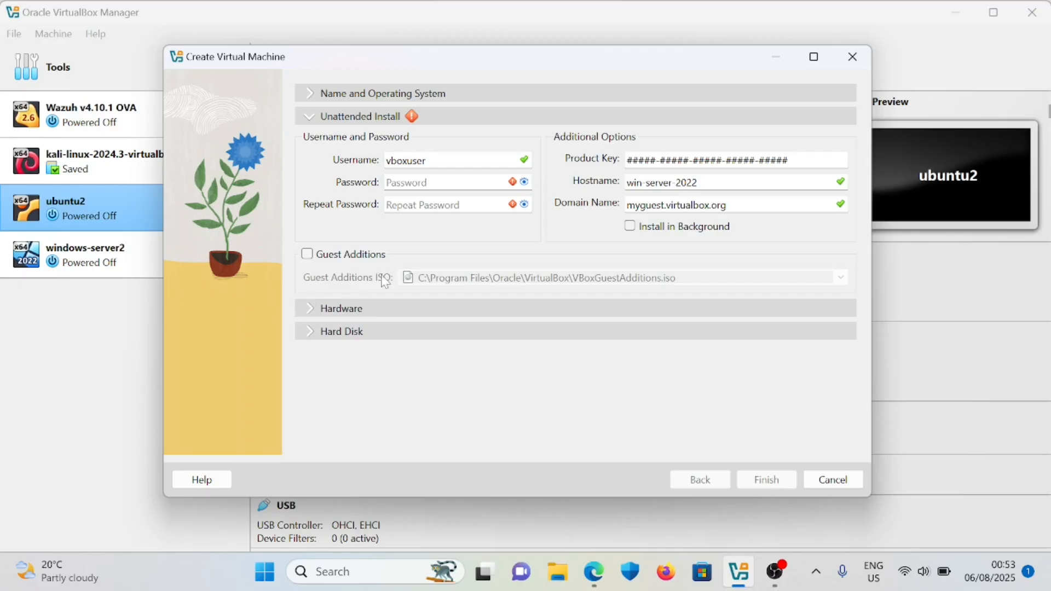
- Enter a custom unattended-install username and matching password, and enable Guest Additions installation
{"action": "key", "text": "Tab"}
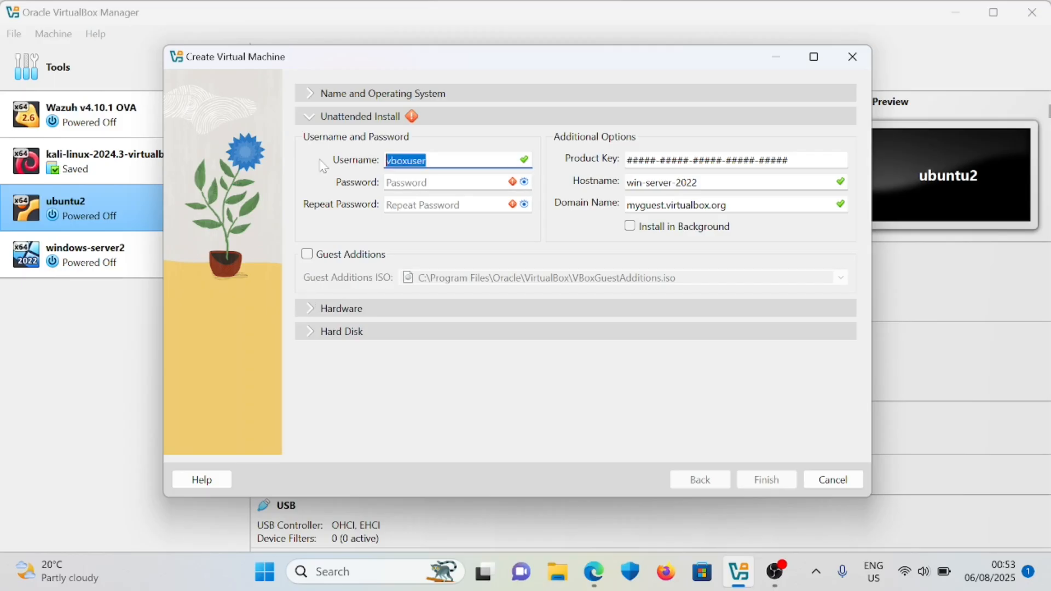
{"action": "type", "text": "greenet"}
{"action": "key", "text": "Tab"}
{"action": "type", "text": "a*******"}
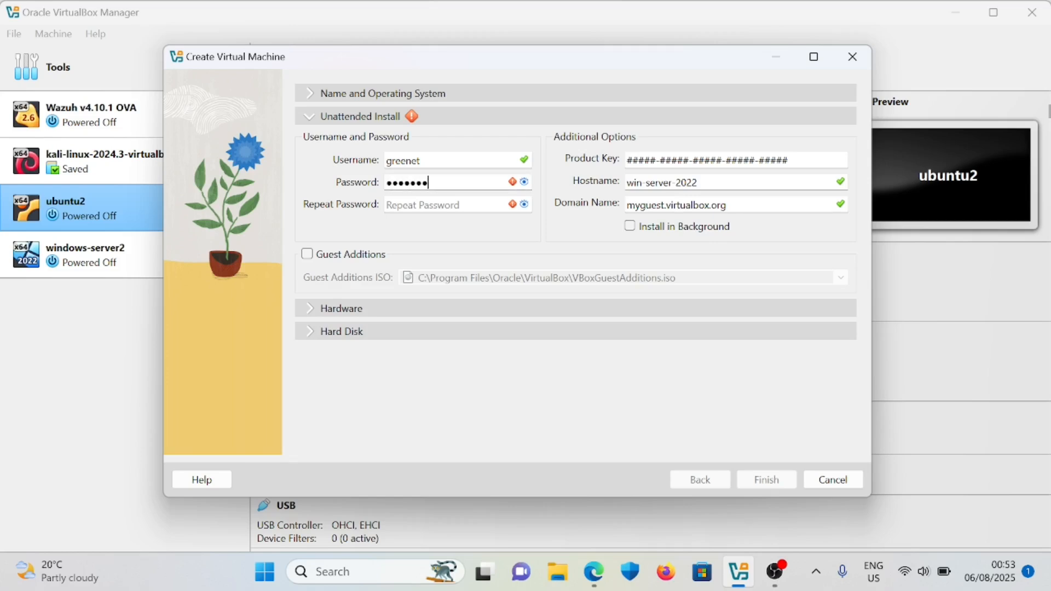
{"action": "type", "text": "***"}
{"action": "left_click", "coordinate": [524, 182]}
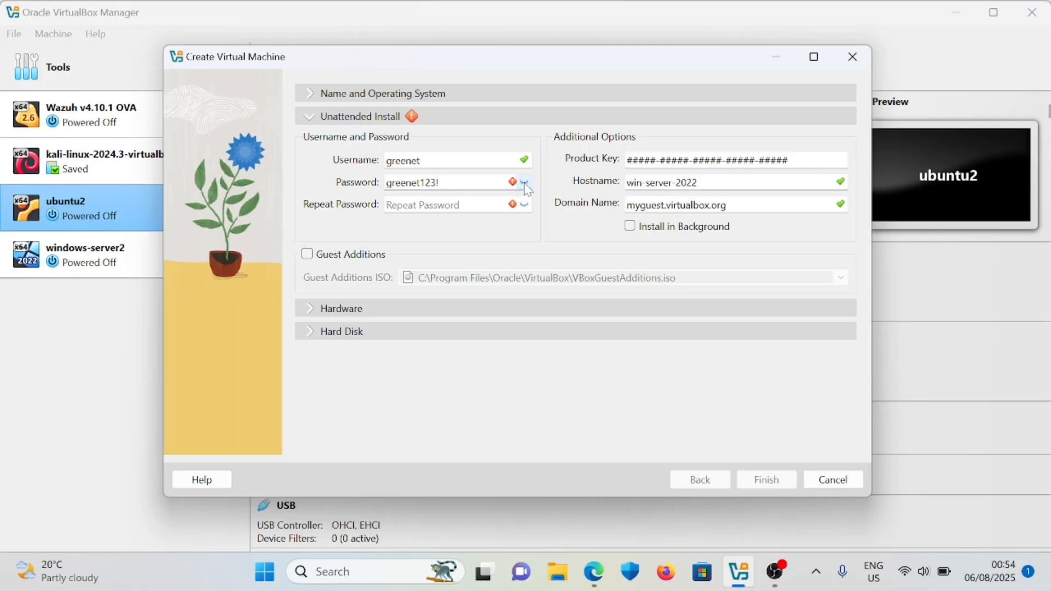
{"action": "left_click", "coordinate": [438, 204]}
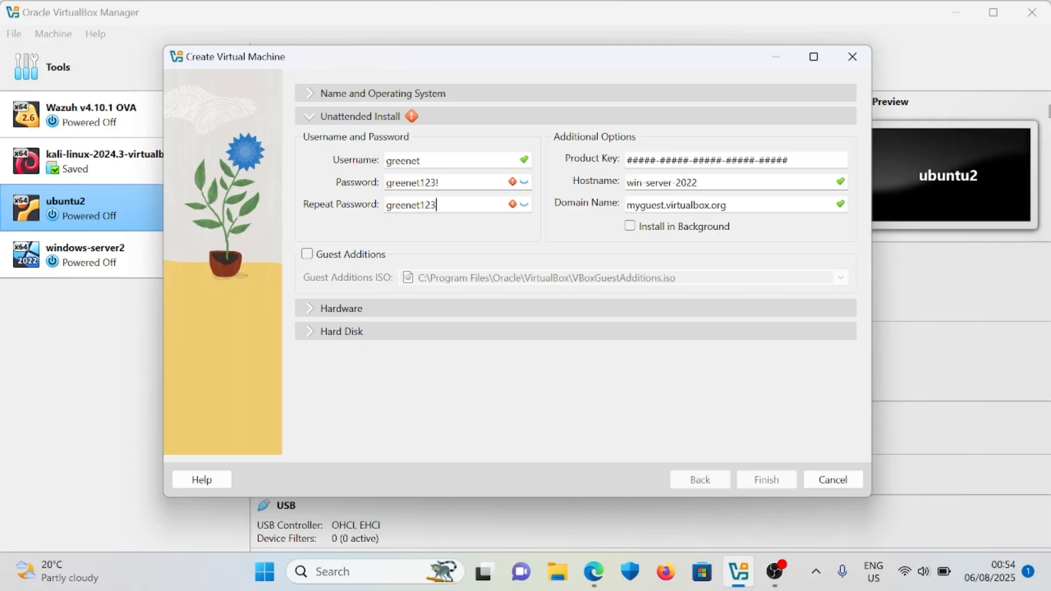
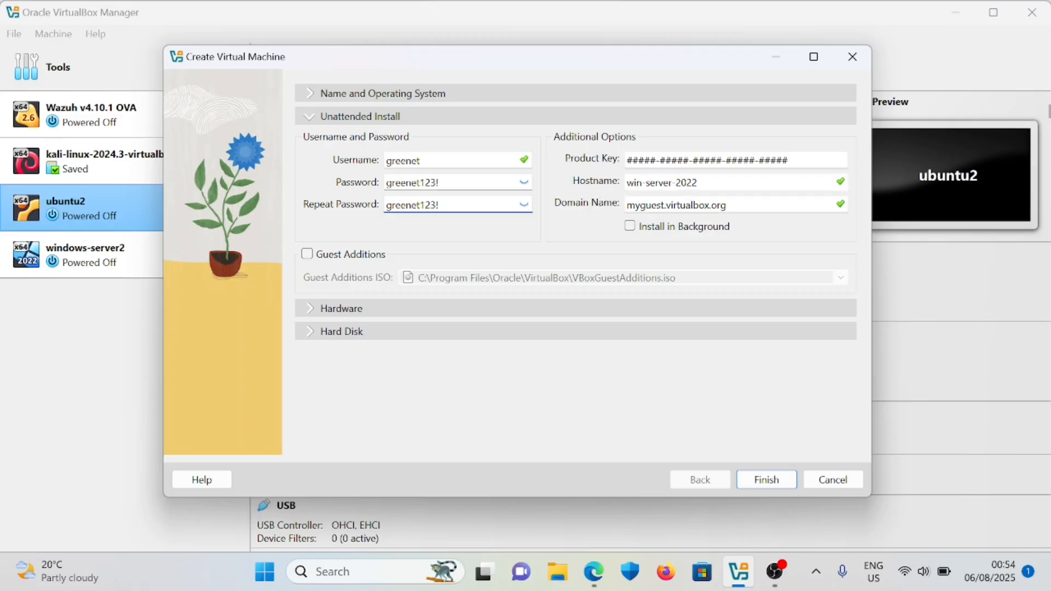
{"action": "left_click", "coordinate": [307, 255]}
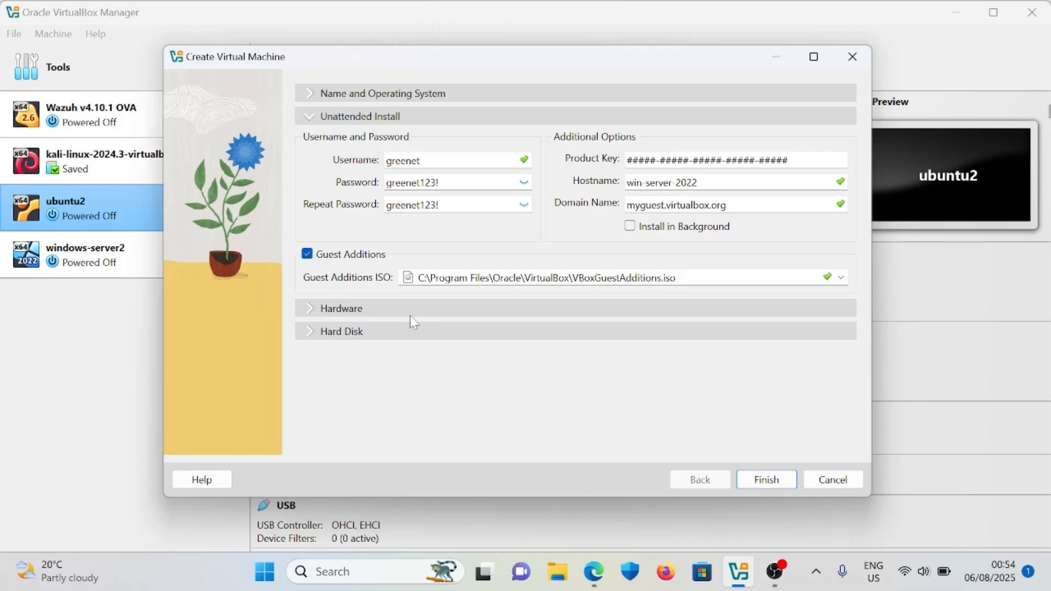
- Expand Hardware (2048 MB, 1 CPU) and Hard Disk, keeping the default 50.00 GB VDI
{"action": "left_click", "coordinate": [303, 310]}
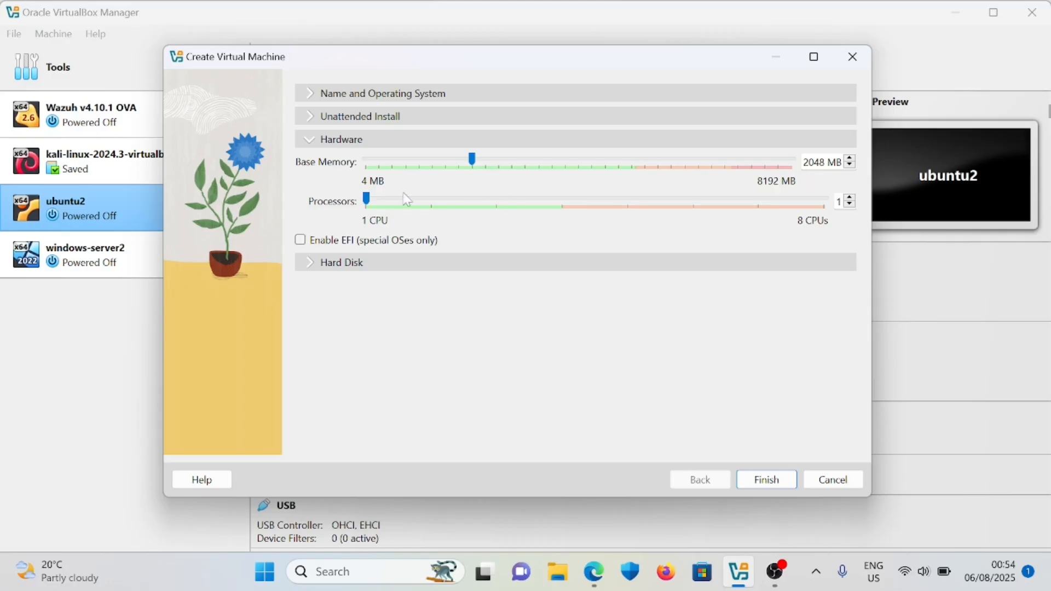
{"action": "left_click", "coordinate": [315, 266]}
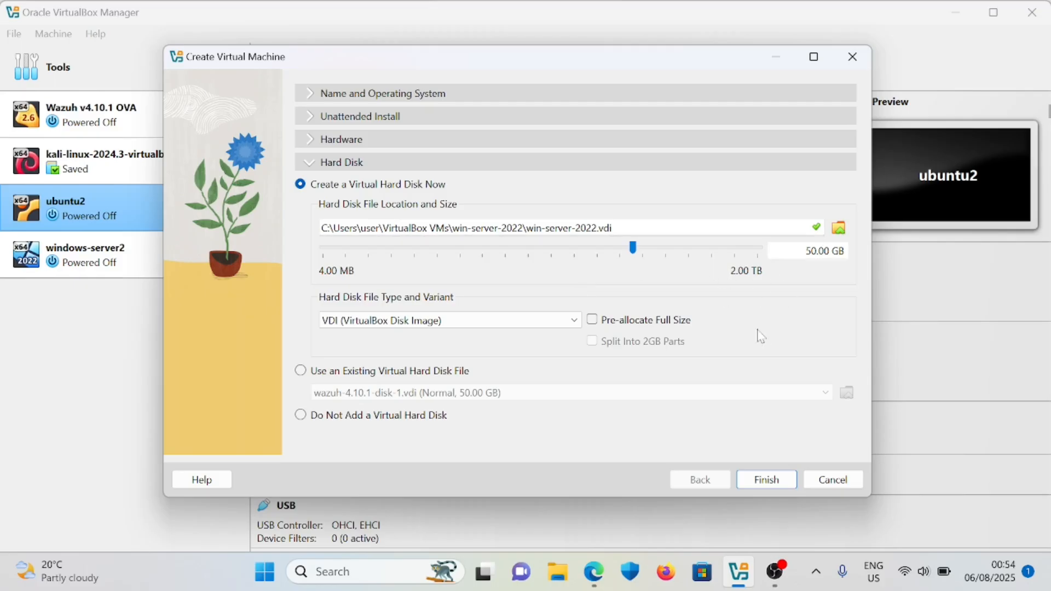
- Finish the wizard so the win-server-2022 VM is created and boots
{"action": "left_click", "coordinate": [767, 479]}
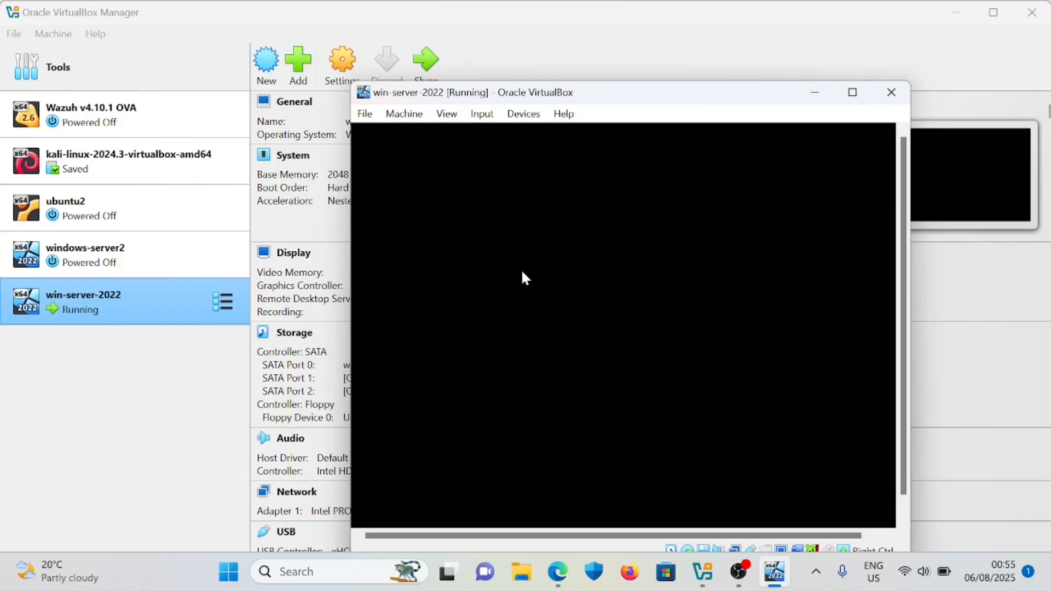
- Move the VM window left and wait for the unattended Windows Server install to finish
{"action": "left_click_drag", "start_coordinate": [647, 100], "coordinate": [594, 95]}
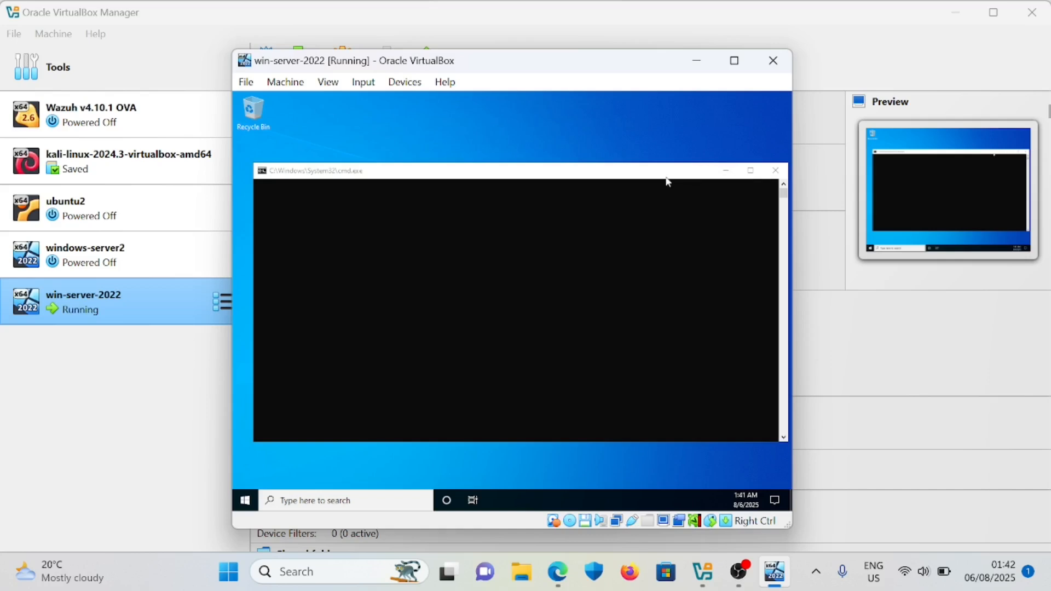
- Minimize the cmd.exe window inside the VM to clear the desktop
{"action": "left_click", "coordinate": [725, 172]}
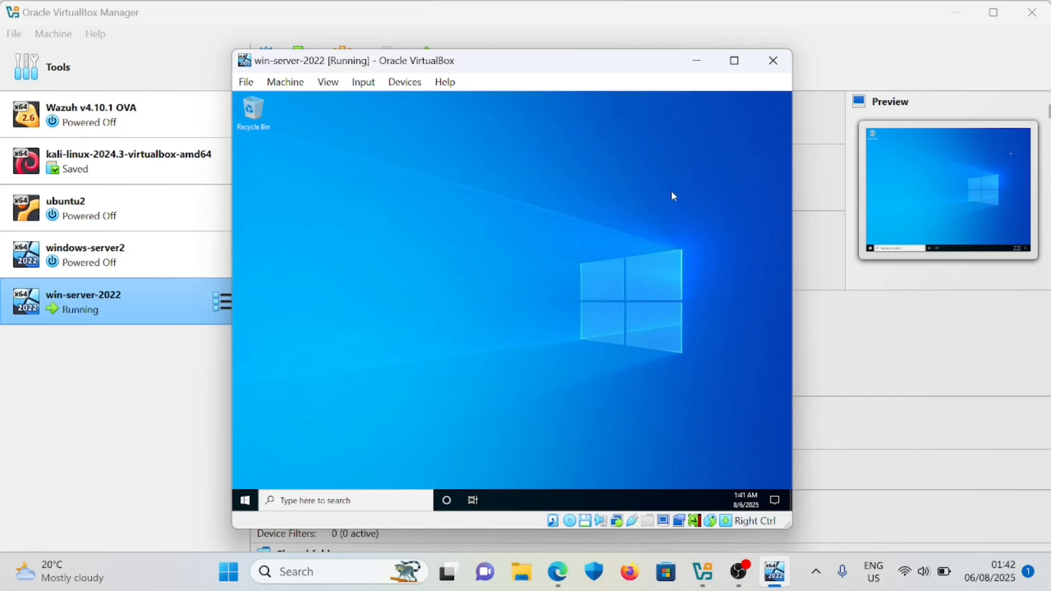